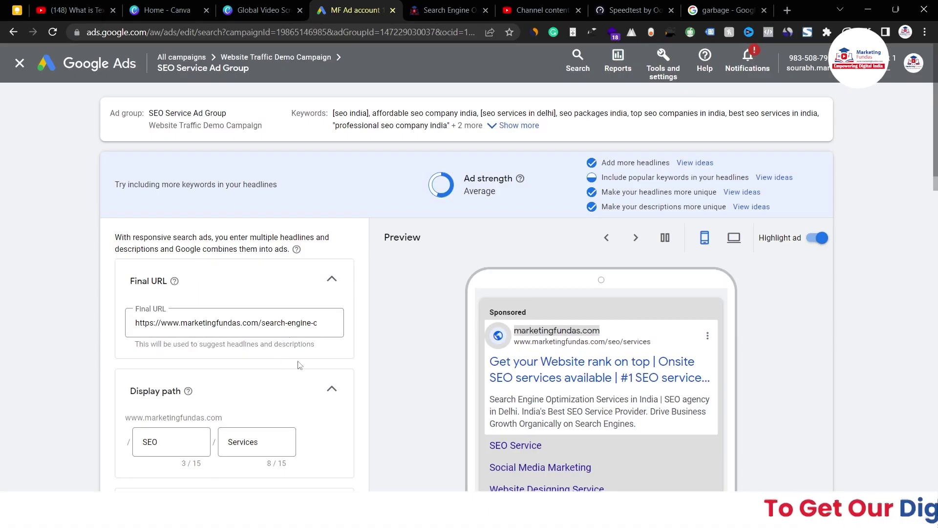
scroll(448, 376, down, 1)
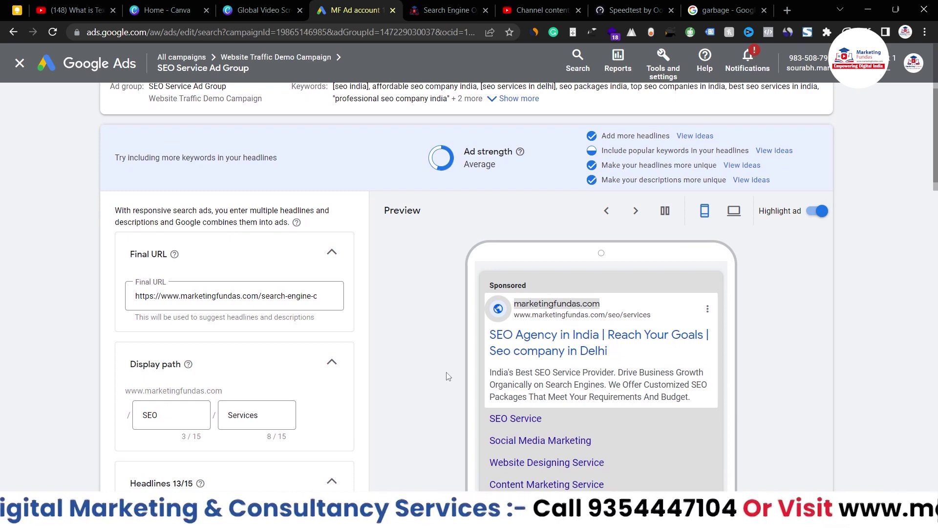
scroll(447, 376, down, 2)
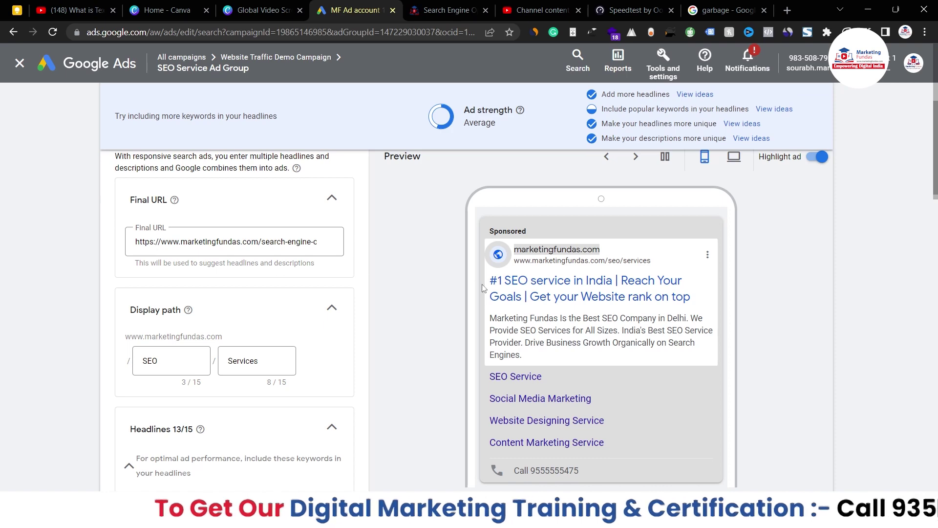
scroll(482, 285, up, 1)
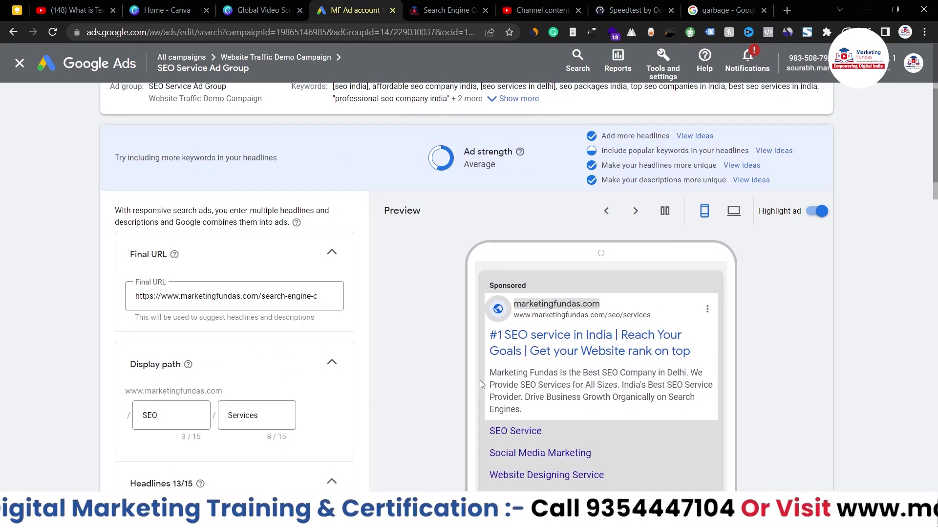
scroll(479, 380, down, 2)
scroll(386, 397, down, 5)
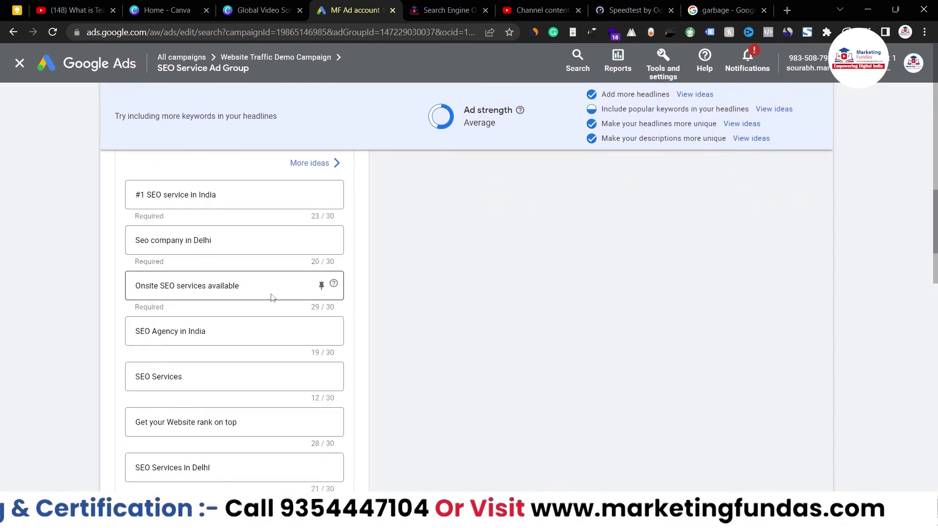
scroll(236, 407, down, 5)
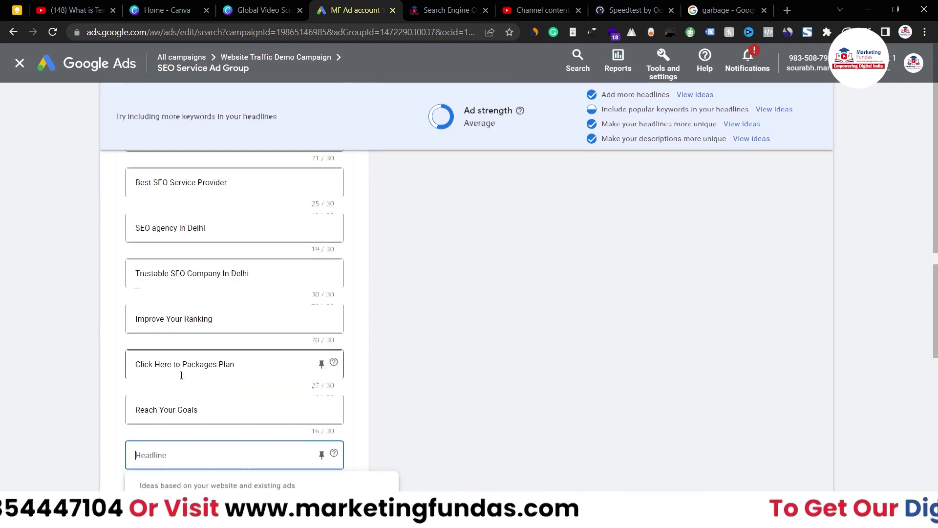
click(205, 452)
scroll(181, 378, down, 4)
click(455, 340)
scroll(456, 339, up, 3)
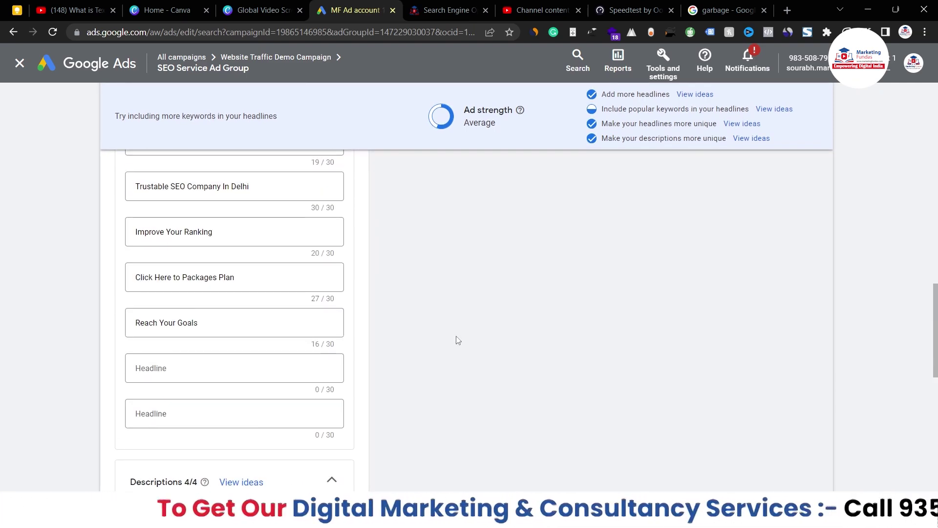
scroll(415, 314, up, 10)
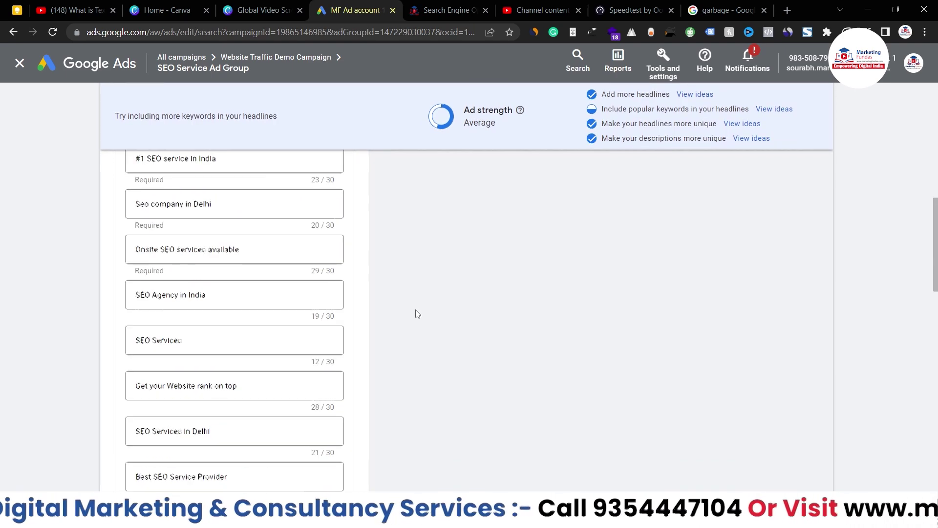
scroll(415, 312, up, 3)
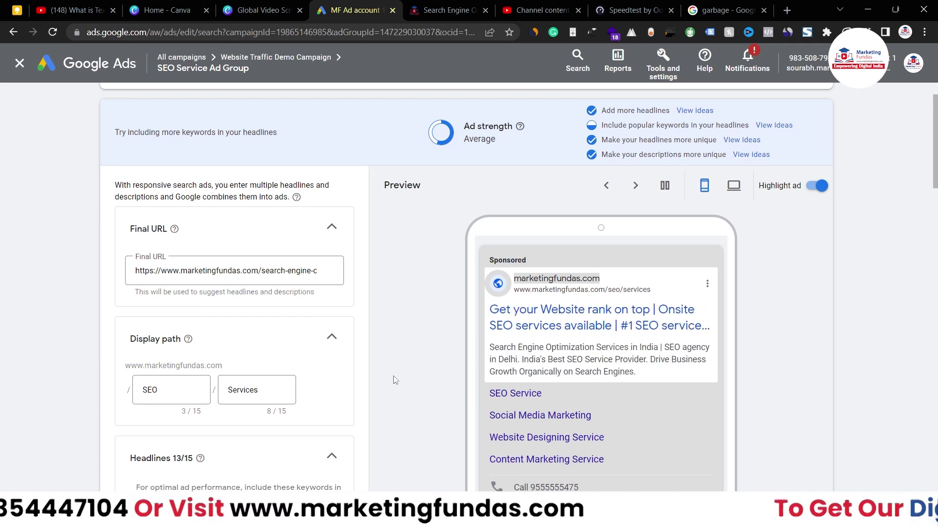
scroll(400, 371, down, 4)
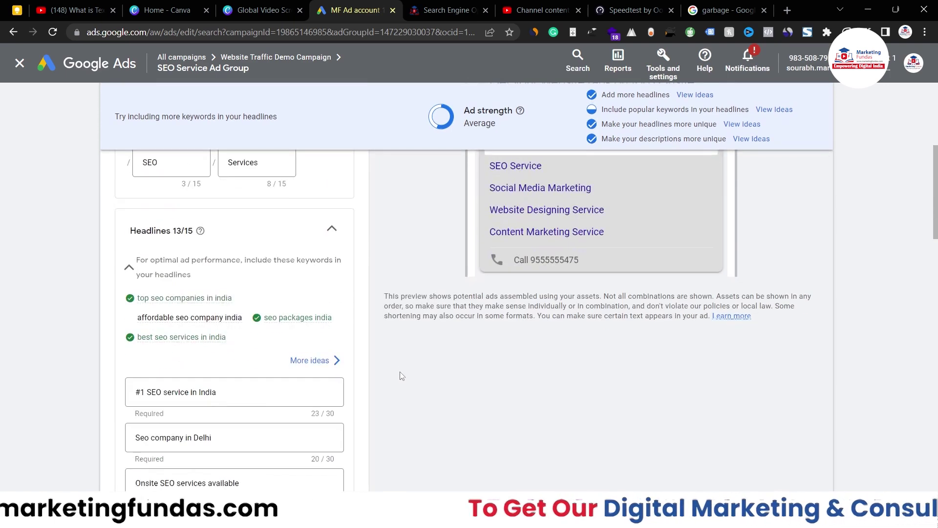
scroll(399, 375, down, 3)
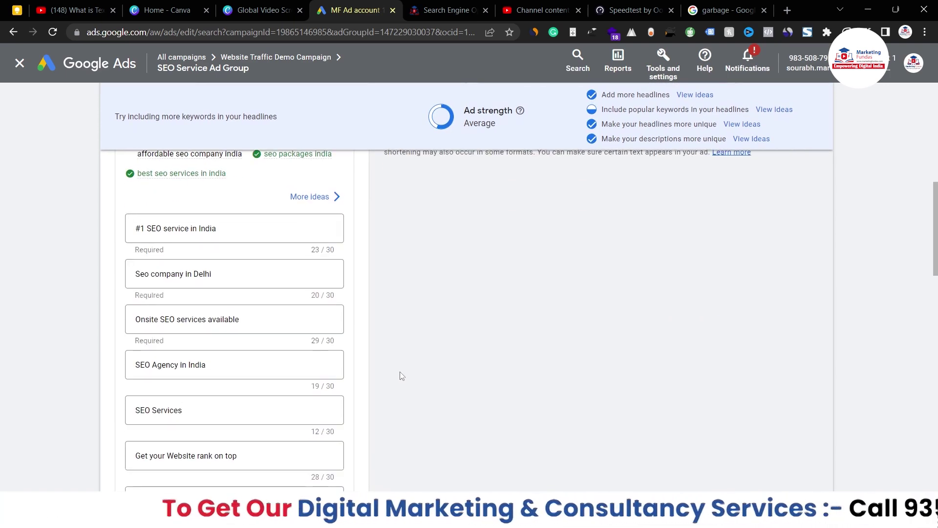
scroll(400, 375, down, 5)
scroll(400, 375, down, 4)
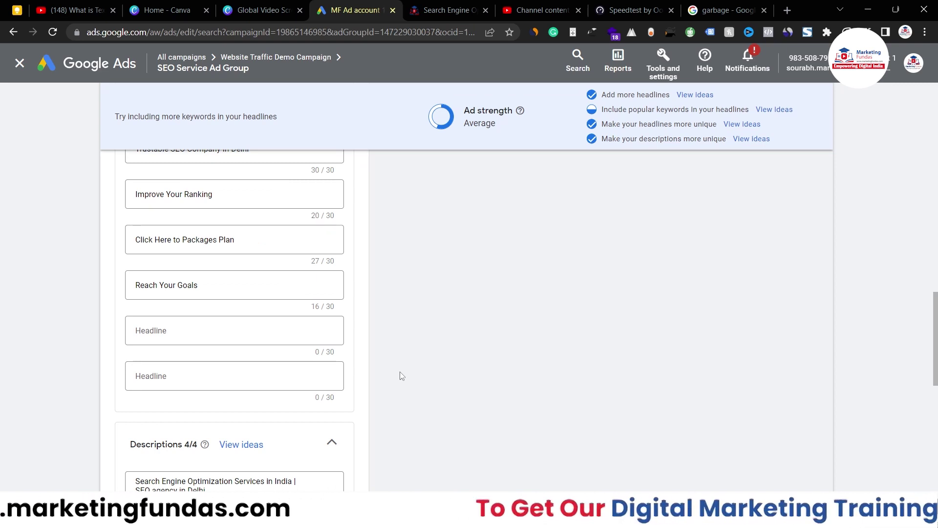
scroll(255, 259, up, 5)
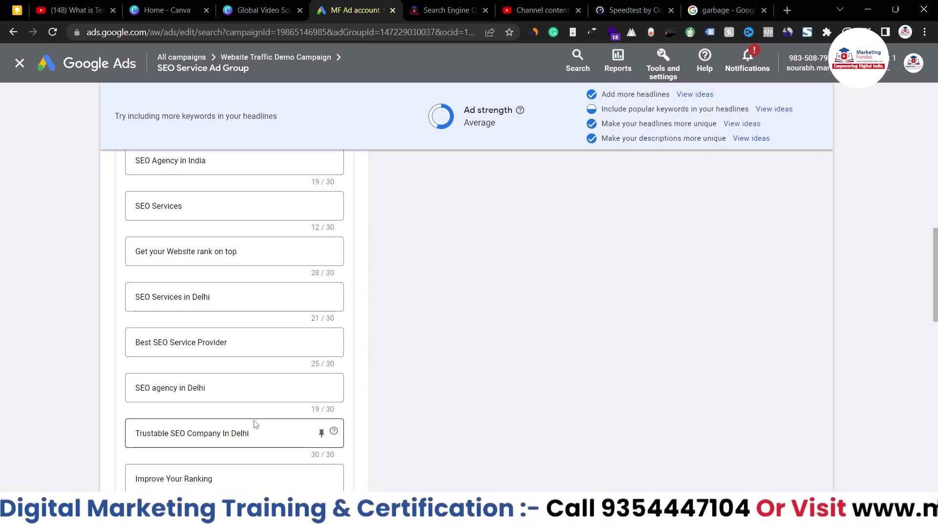
scroll(255, 424, down, 5)
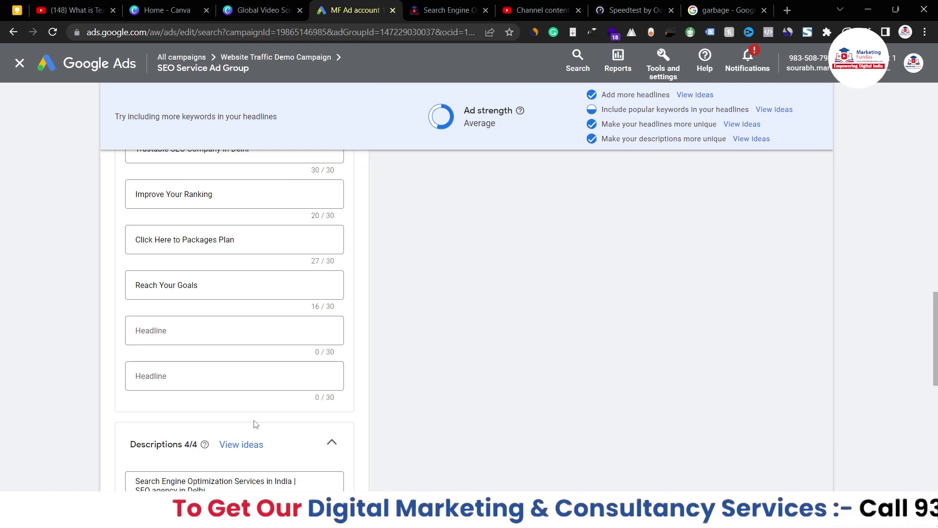
scroll(255, 424, up, 10)
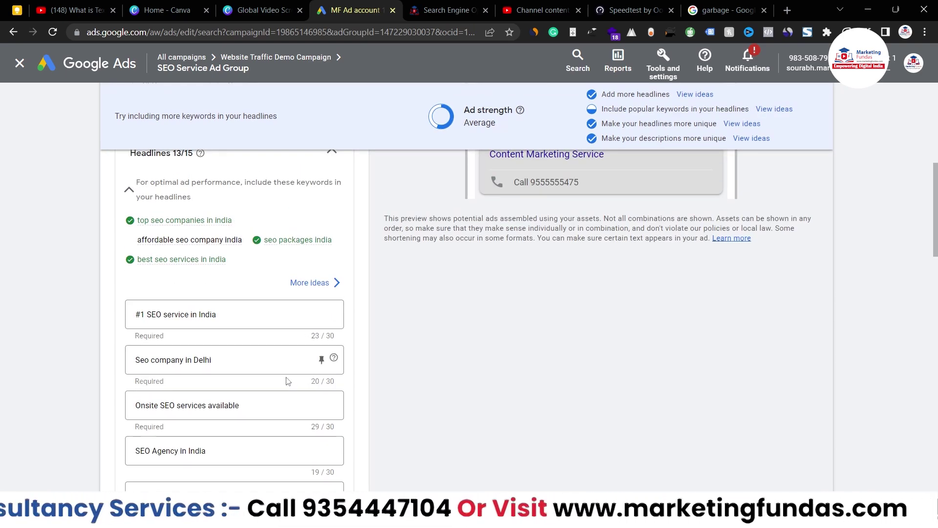
scroll(287, 381, down, 12)
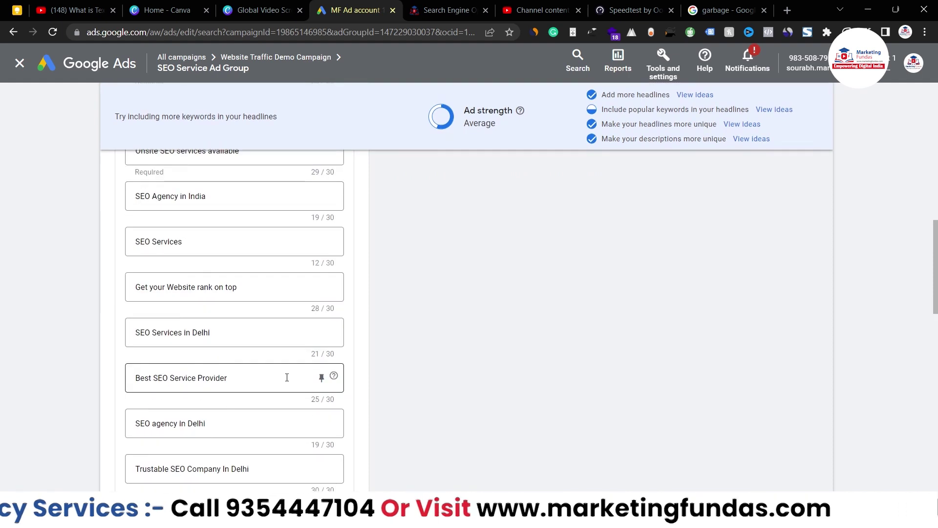
Step: Add a keyword-insertion headline with default text 'Best SEO Service' in the first empty headline
click(201, 282)
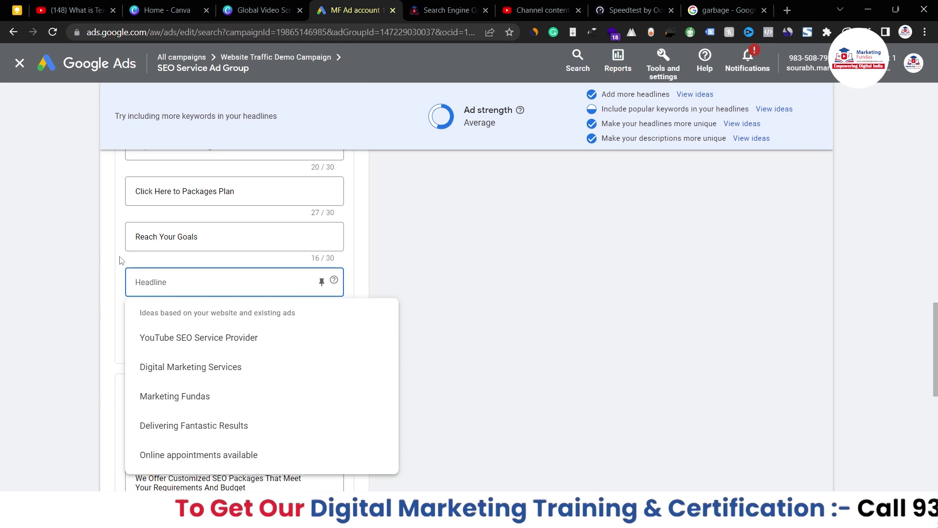
text({)
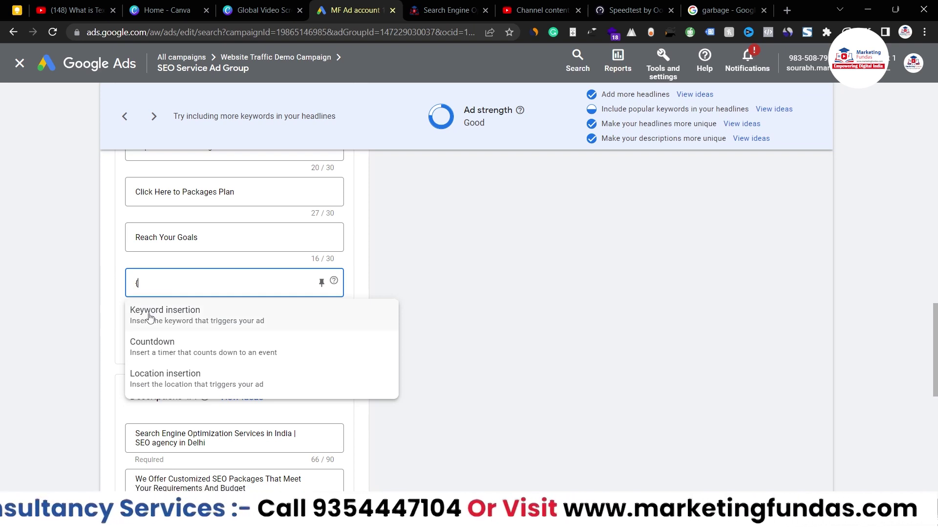
click(150, 315)
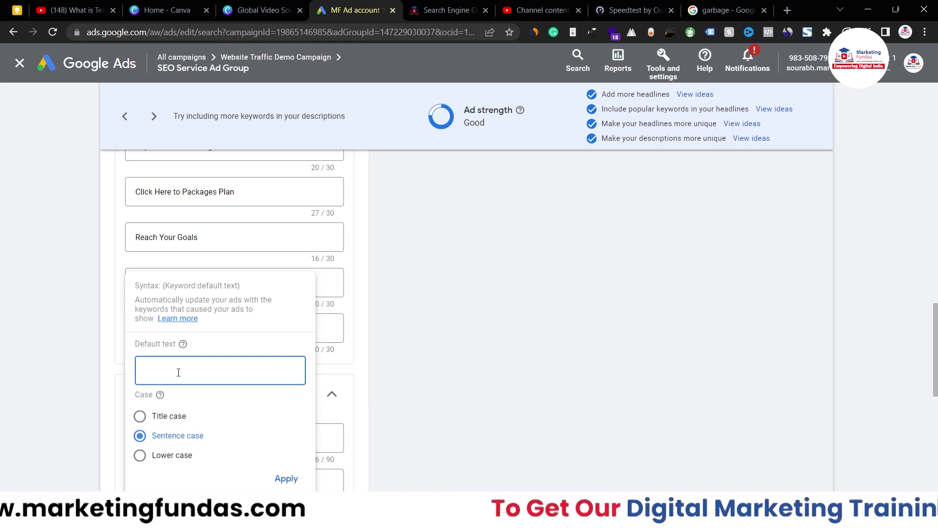
text(Best SEo)
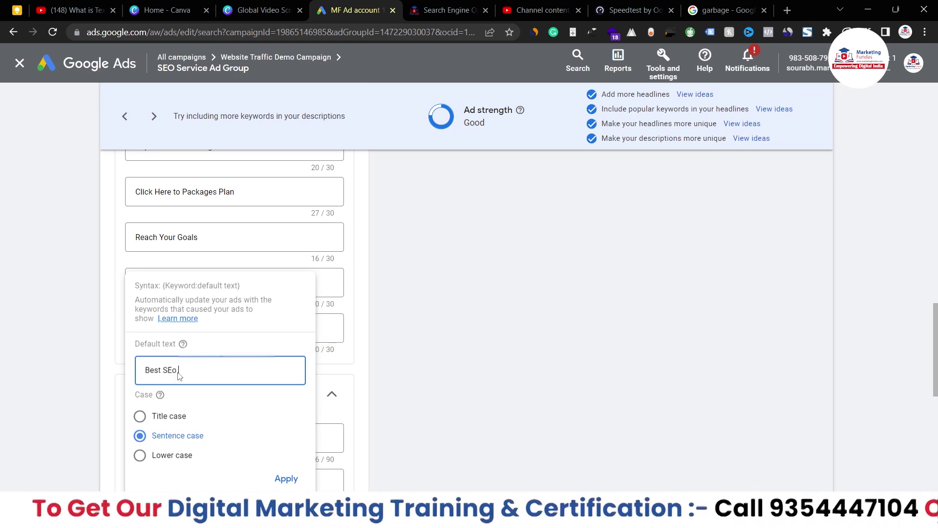
key(BackSpace)
text(O)
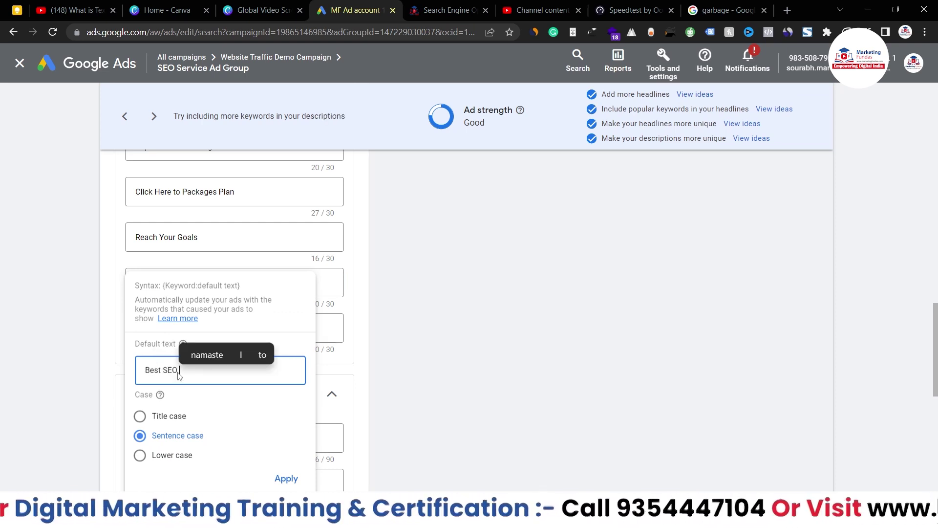
text( Service)
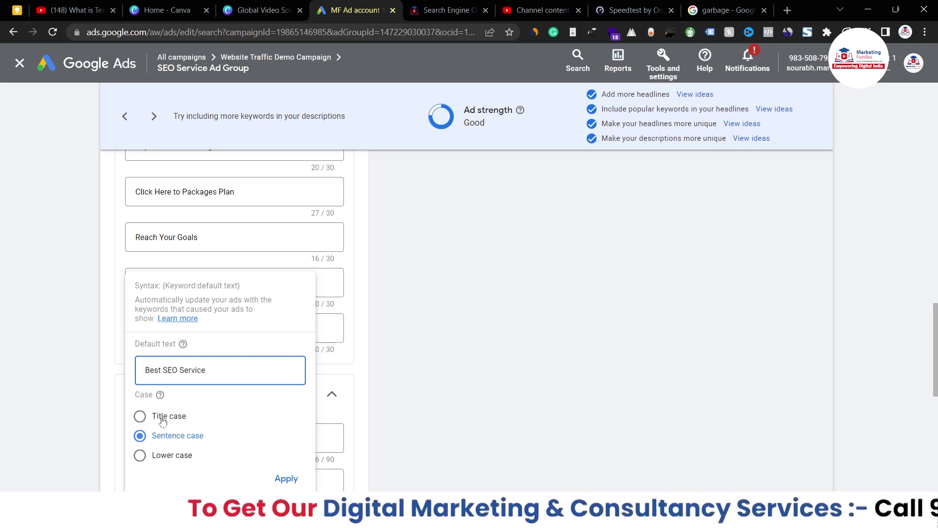
click(288, 478)
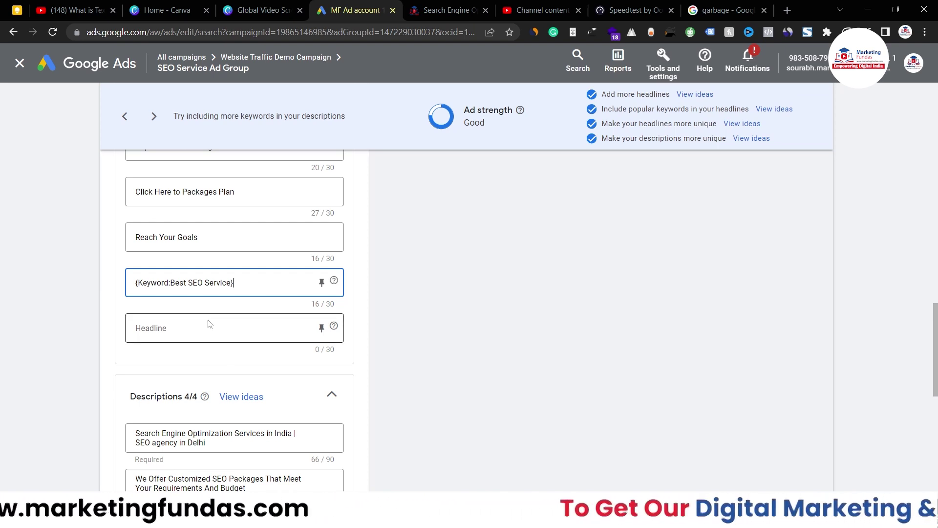
Step: Review the keyword insertion's default text, leaving it unchanged
triple_click(234, 284)
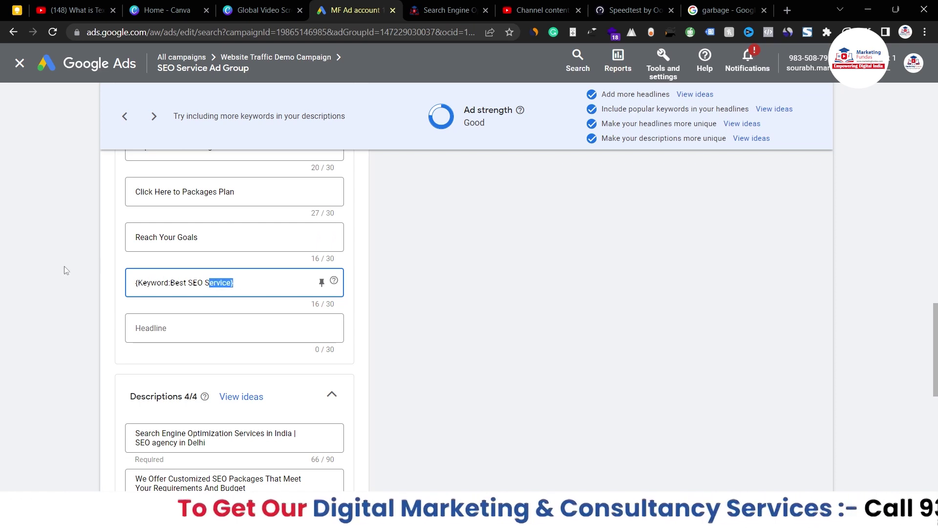
click(244, 279)
drag(170, 282, 229, 283)
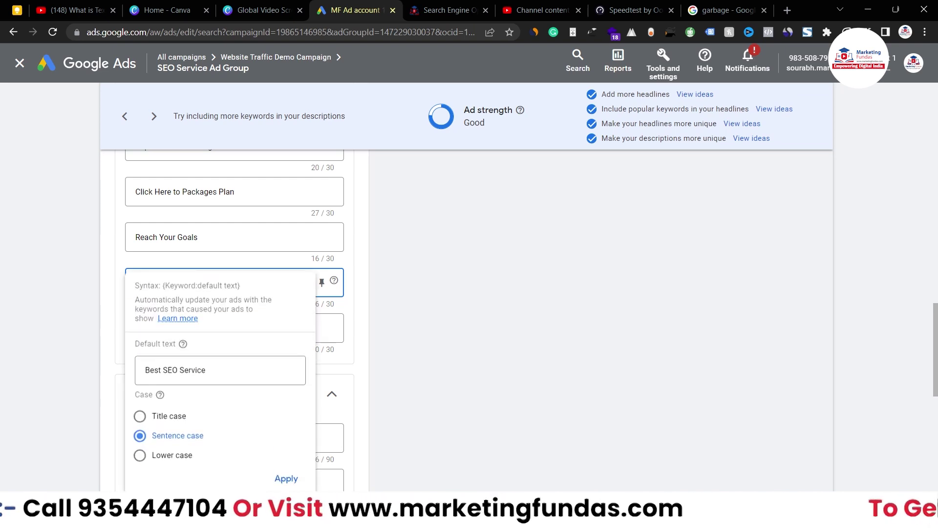
click(286, 478)
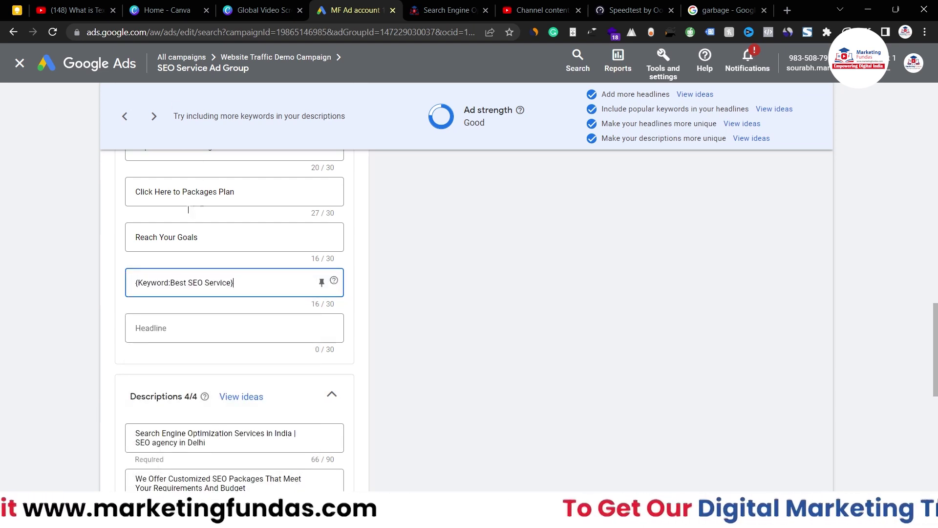
click(245, 328)
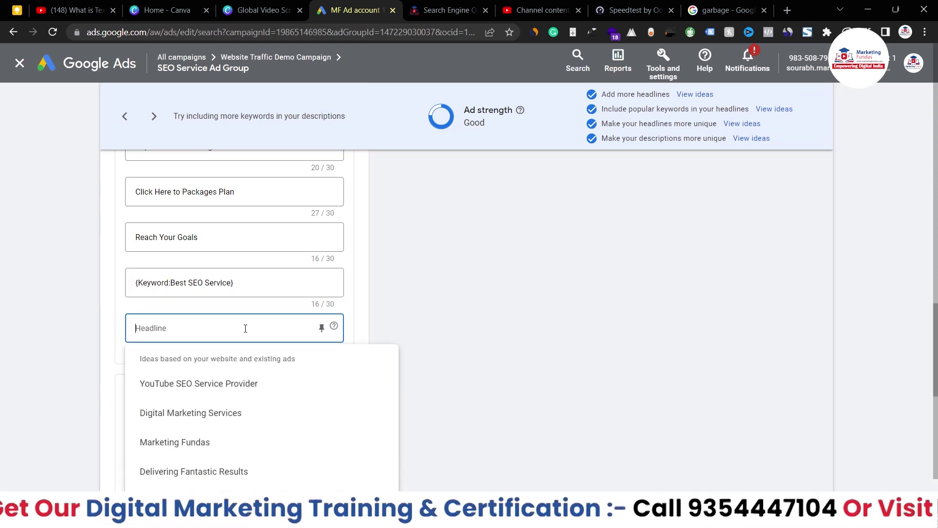
Step: Insert a trial countdown into the last headline
text({)
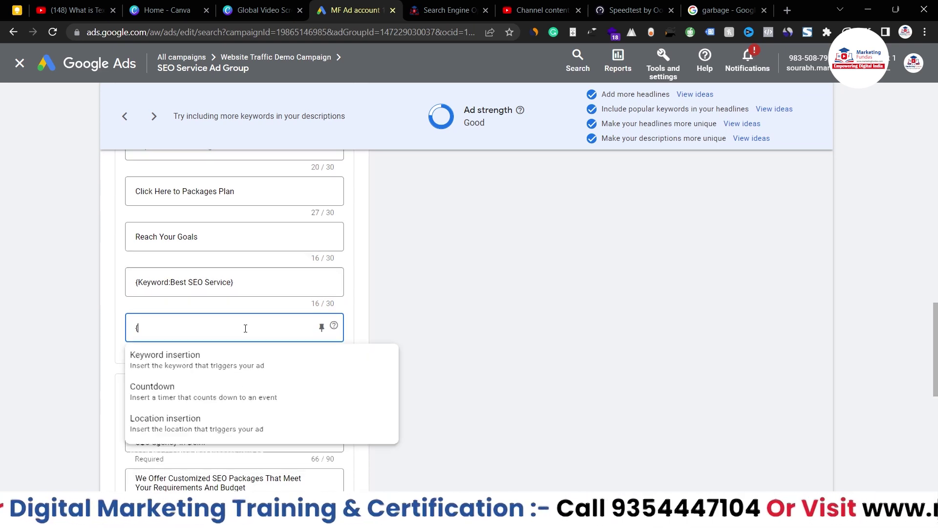
click(238, 397)
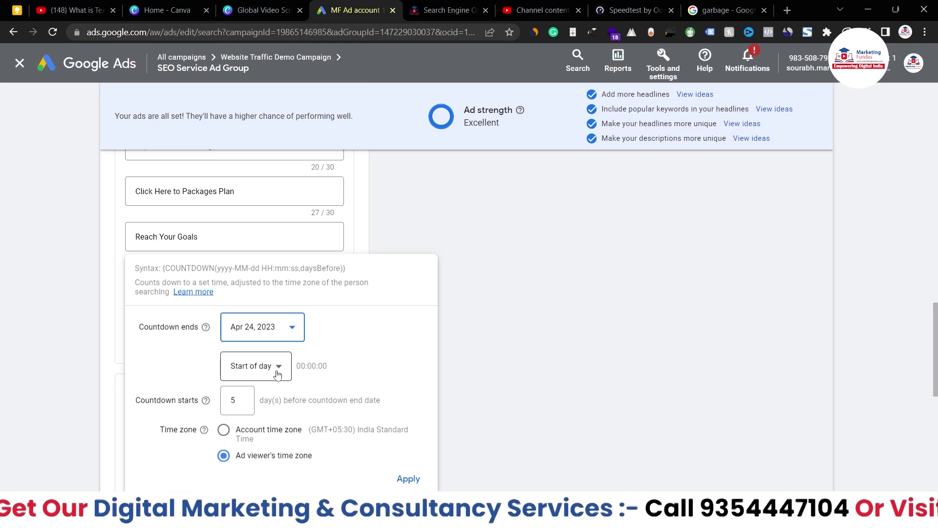
click(409, 478)
Step: Delete the countdown and choose location insertion for that headline instead
key(ctrl+a)
key(BackSpace)
text({)
click(165, 420)
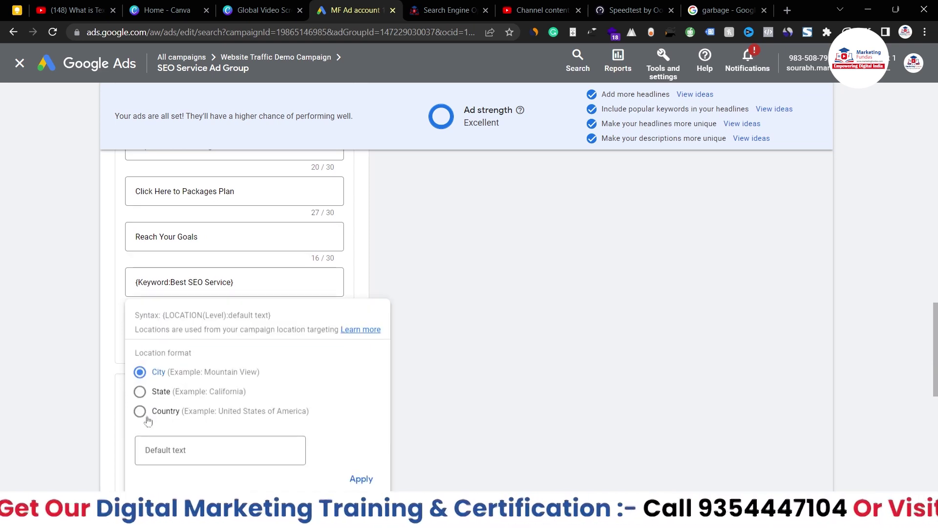
Step: Insert {LOCATION(City)} as the last headline with the City format
click(141, 375)
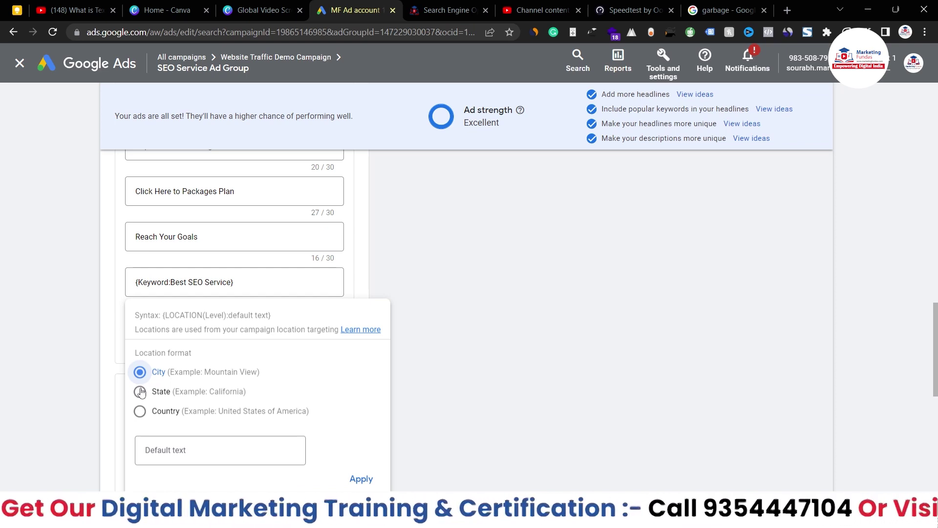
click(360, 479)
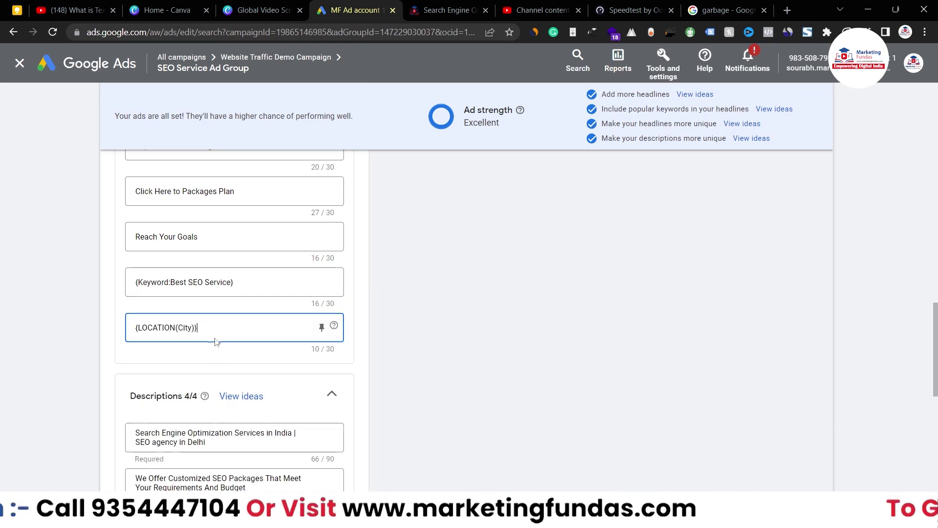